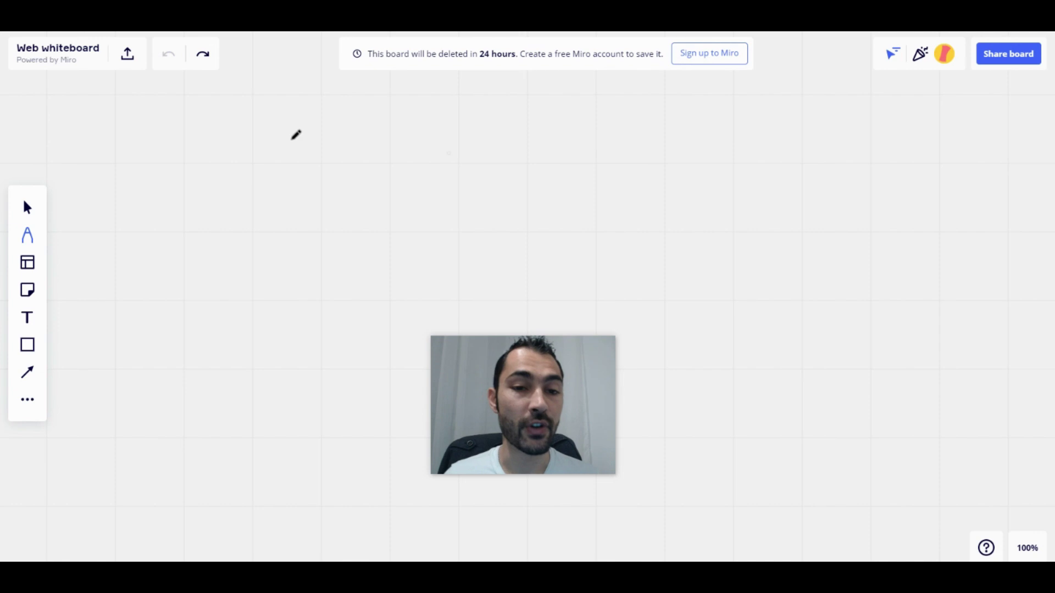
- Handwrite the heading "DSER/oberlo" on the whiteboard with a downward arrow leading to "plusieurs cmd"
{"action": "mouse_move", "coordinate": [131, 107]}
{"action": "left_mouse_down"}
{"action": "mouse_move", "coordinate": [133, 147]}
{"action": "mouse_move", "coordinate": [130, 118]}
{"action": "mouse_move", "coordinate": [120, 150]}
{"action": "left_mouse_up"}
{"action": "left_click_drag", "start_coordinate": [183, 118], "coordinate": [151, 146]}
{"action": "left_click_drag", "start_coordinate": [213, 124], "coordinate": [211, 146]}
{"action": "mouse_move", "coordinate": [225, 104]}
{"action": "left_mouse_down"}
{"action": "mouse_move", "coordinate": [325, 115]}
{"action": "mouse_move", "coordinate": [337, 130]}
{"action": "mouse_move", "coordinate": [360, 122]}
{"action": "mouse_move", "coordinate": [384, 89]}
{"action": "mouse_move", "coordinate": [393, 141]}
{"action": "mouse_move", "coordinate": [399, 134]}
{"action": "left_mouse_up"}
{"action": "left_click_drag", "start_coordinate": [234, 194], "coordinate": [239, 195]}
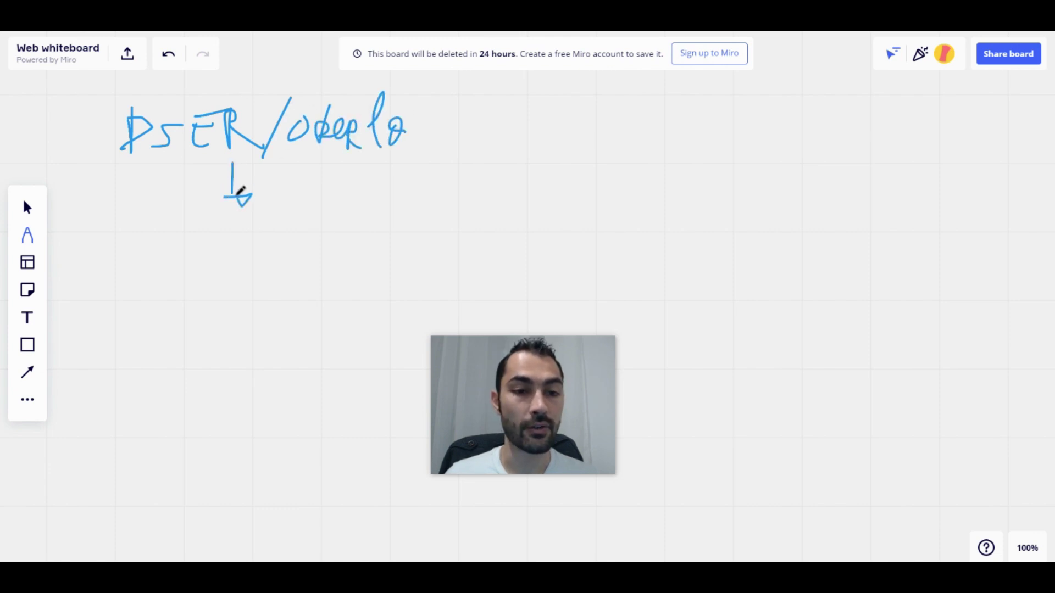
{"action": "mouse_move", "coordinate": [143, 230]}
{"action": "left_mouse_down"}
{"action": "mouse_move", "coordinate": [144, 278]}
{"action": "mouse_move", "coordinate": [156, 242]}
{"action": "mouse_move", "coordinate": [208, 252]}
{"action": "mouse_move", "coordinate": [240, 233]}
{"action": "mouse_move", "coordinate": [298, 237]}
{"action": "mouse_move", "coordinate": [313, 217]}
{"action": "mouse_move", "coordinate": [305, 252]}
{"action": "left_mouse_up"}
{"action": "mouse_move", "coordinate": [198, 274]}
{"action": "left_mouse_down"}
{"action": "mouse_move", "coordinate": [191, 297]}
{"action": "mouse_move", "coordinate": [275, 296]}
{"action": "left_mouse_up"}
{"action": "mouse_move", "coordinate": [297, 282]}
{"action": "left_mouse_down"}
{"action": "mouse_move", "coordinate": [289, 287]}
{"action": "mouse_move", "coordinate": [307, 250]}
{"action": "mouse_move", "coordinate": [305, 297]}
{"action": "left_mouse_up"}
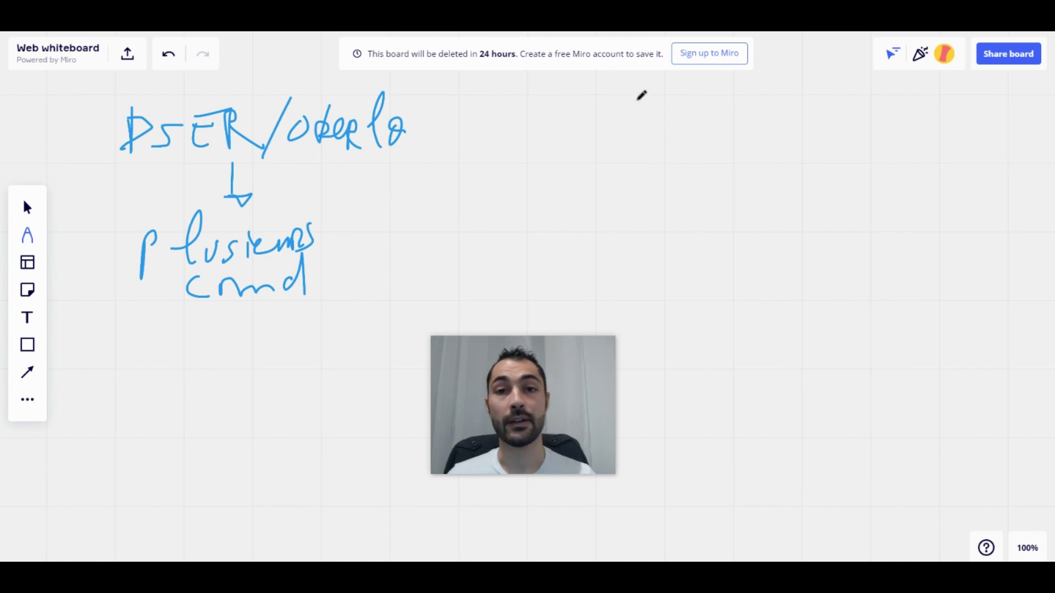
- Handwrite a second heading "Mano" beside the first, with a downward arrow leading to "peu de cmd"
{"action": "mouse_move", "coordinate": [628, 100]}
{"action": "left_mouse_down"}
{"action": "mouse_move", "coordinate": [664, 103]}
{"action": "mouse_move", "coordinate": [677, 156]}
{"action": "left_mouse_up"}
{"action": "mouse_move", "coordinate": [722, 123]}
{"action": "left_mouse_down"}
{"action": "mouse_move", "coordinate": [730, 155]}
{"action": "mouse_move", "coordinate": [819, 134]}
{"action": "mouse_move", "coordinate": [832, 144]}
{"action": "left_mouse_up"}
{"action": "mouse_move", "coordinate": [728, 167]}
{"action": "left_mouse_down"}
{"action": "mouse_move", "coordinate": [731, 208]}
{"action": "mouse_move", "coordinate": [726, 191]}
{"action": "left_mouse_up"}
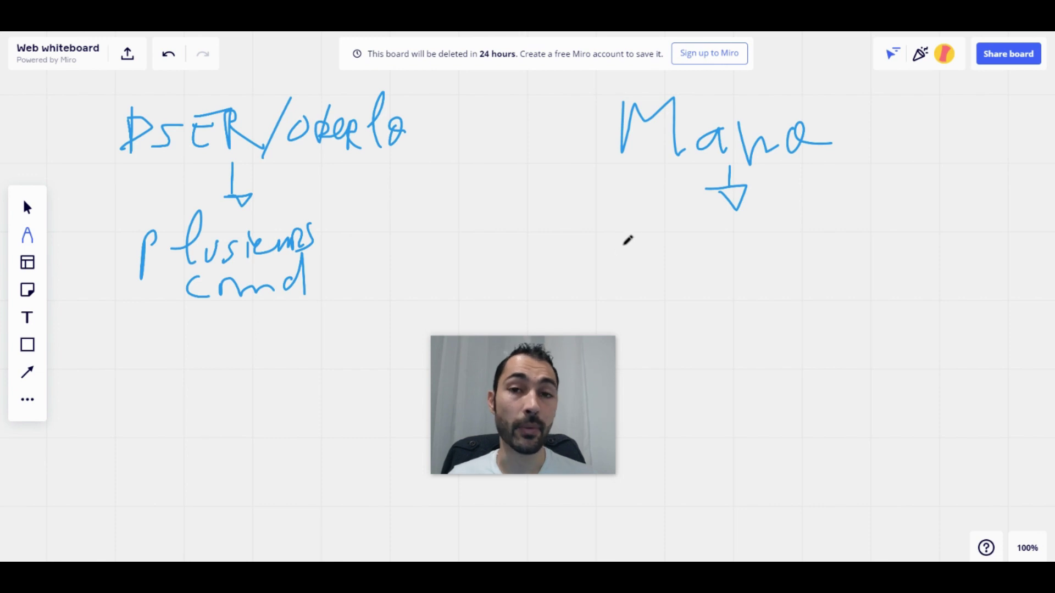
{"action": "mouse_move", "coordinate": [634, 236]}
{"action": "left_mouse_down"}
{"action": "mouse_move", "coordinate": [647, 277]}
{"action": "mouse_move", "coordinate": [658, 226]}
{"action": "mouse_move", "coordinate": [693, 224]}
{"action": "mouse_move", "coordinate": [721, 243]}
{"action": "mouse_move", "coordinate": [756, 217]}
{"action": "mouse_move", "coordinate": [808, 233]}
{"action": "mouse_move", "coordinate": [836, 224]}
{"action": "mouse_move", "coordinate": [879, 233]}
{"action": "mouse_move", "coordinate": [877, 245]}
{"action": "left_mouse_up"}
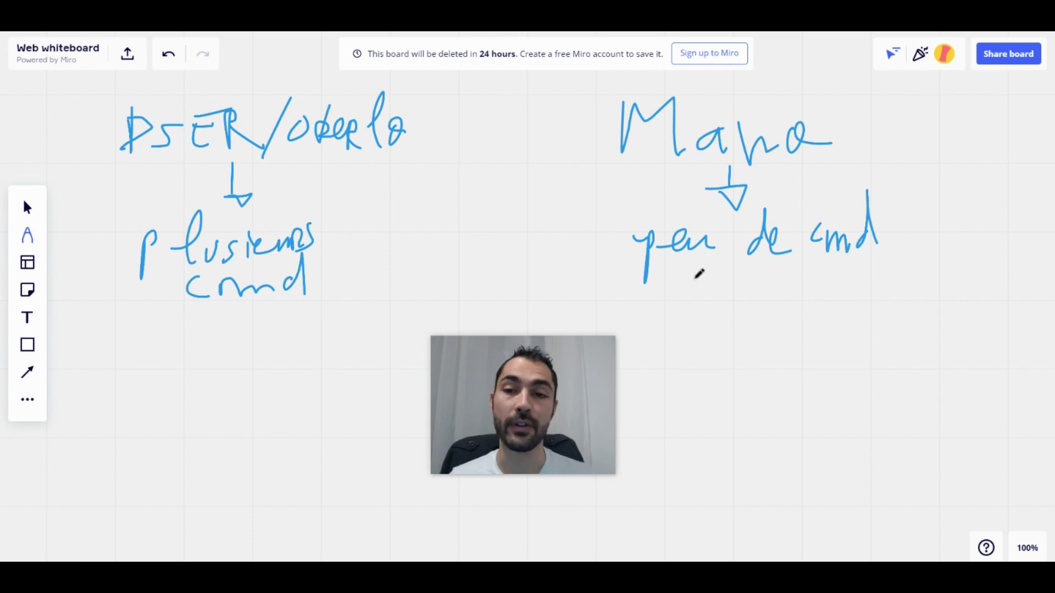
{"action": "left_click_drag", "start_coordinate": [508, 107], "coordinate": [484, 252]}
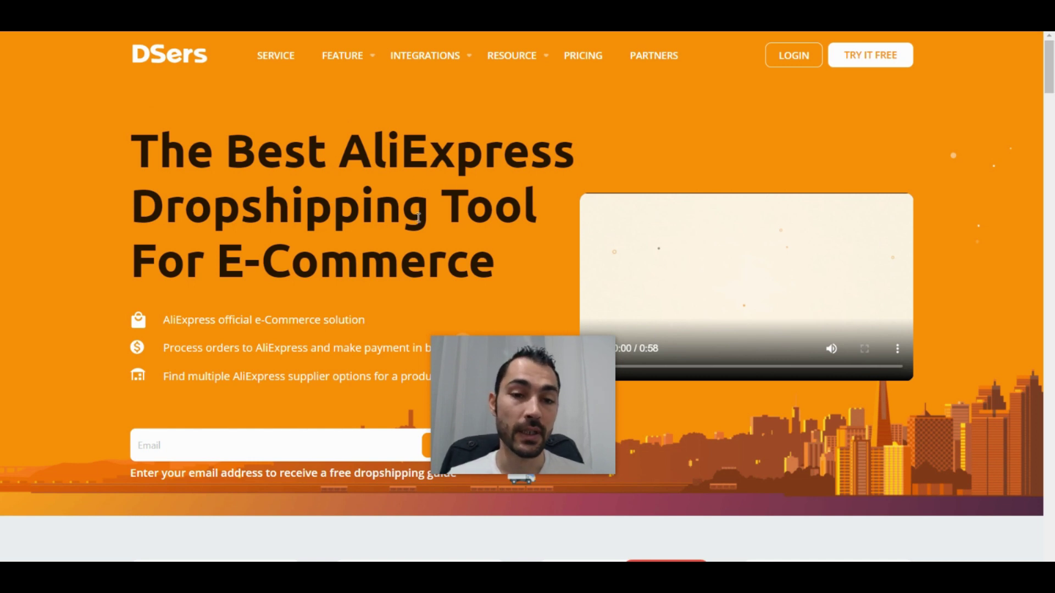
- Switch from the DSers site to Oberlo and AliExpress, and look through the AliExpress product listings
{"action": "left_click", "coordinate": [389, 31]}
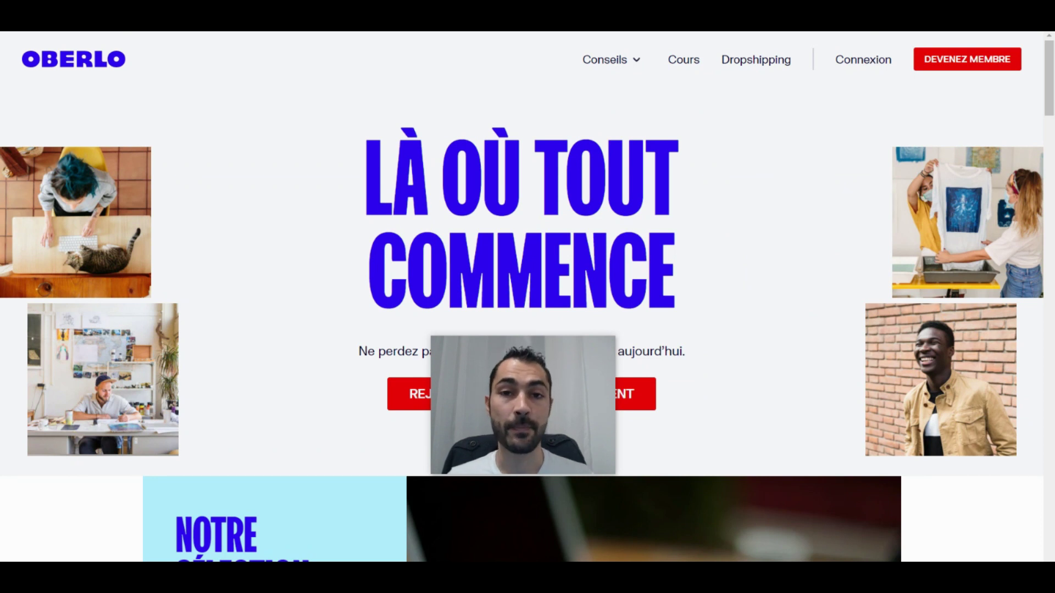
{"action": "key", "text": "ctrl+Tab"}
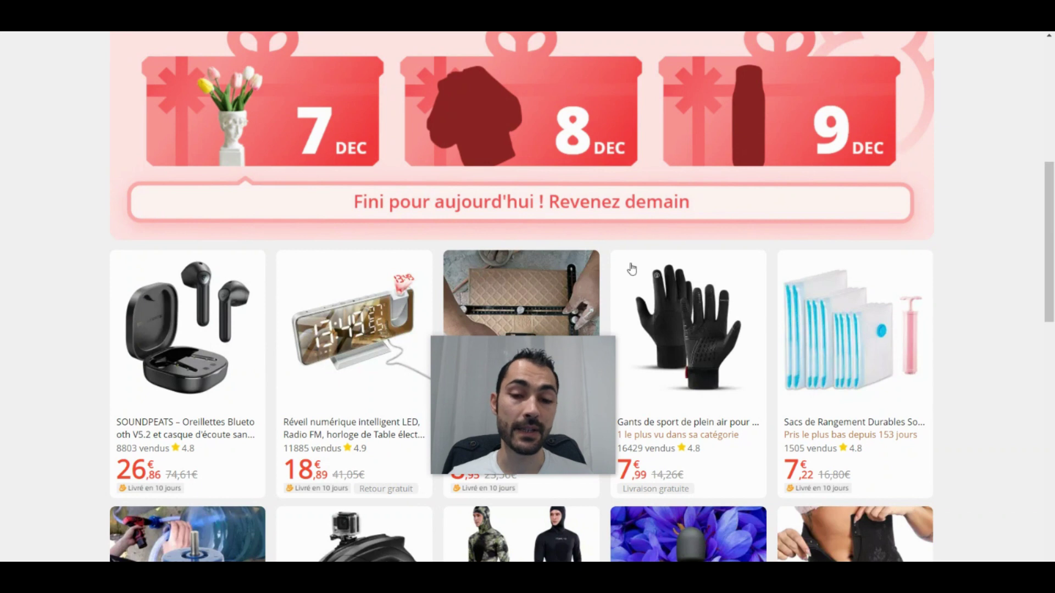
{"action": "left_click_drag", "start_coordinate": [500, 354], "coordinate": [880, 158]}
{"action": "scroll", "coordinate": [516, 325], "scroll_direction": "down", "scroll_amount": 2}
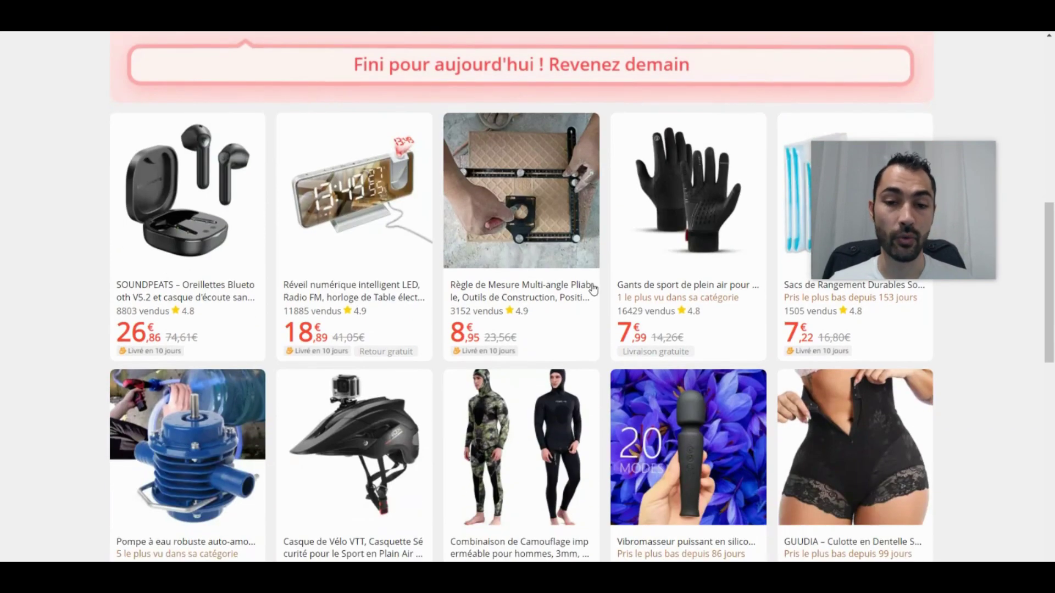
{"action": "scroll", "coordinate": [546, 305], "scroll_direction": "down", "scroll_amount": 6}
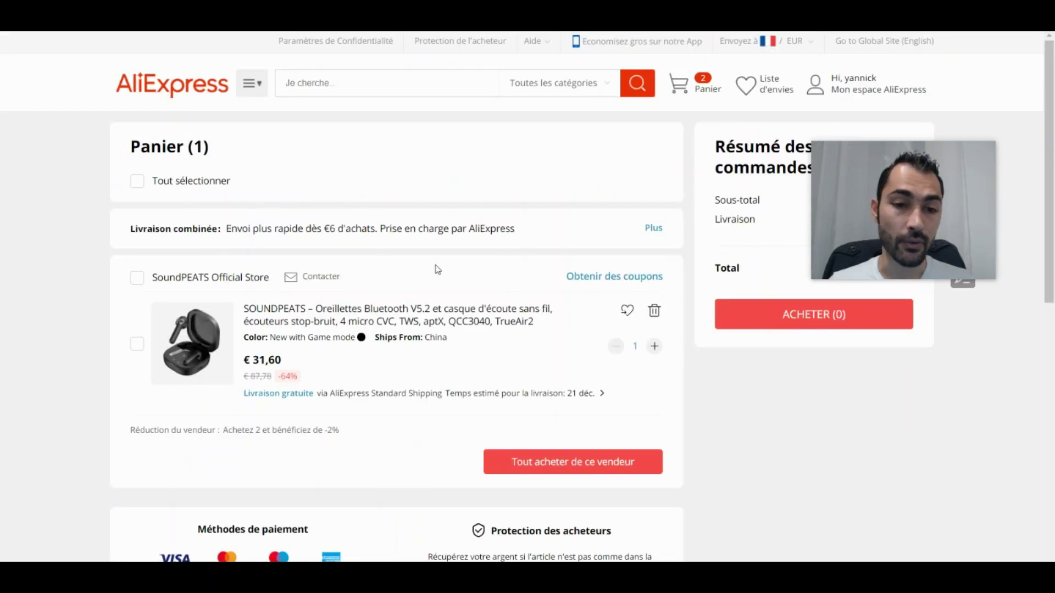
- Select the SOUNDPEATS Bluetooth earbuds in the AliExpress cart and proceed to checkout
{"action": "scroll", "coordinate": [437, 269], "scroll_direction": "down", "scroll_amount": 1}
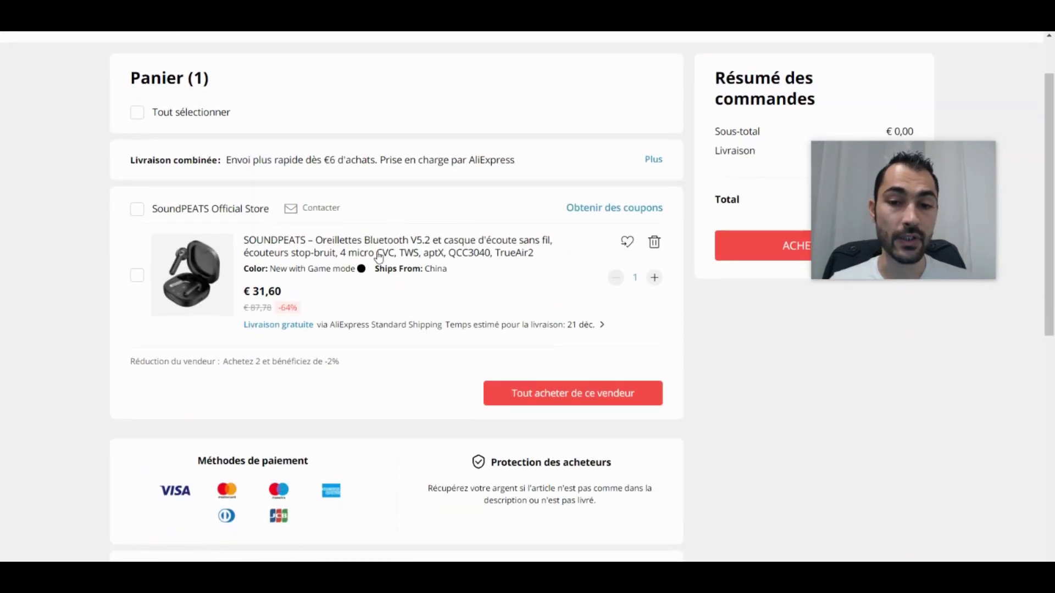
{"action": "left_click_drag", "start_coordinate": [833, 221], "coordinate": [852, 394]}
{"action": "left_click", "coordinate": [135, 276]}
{"action": "left_click", "coordinate": [789, 243]}
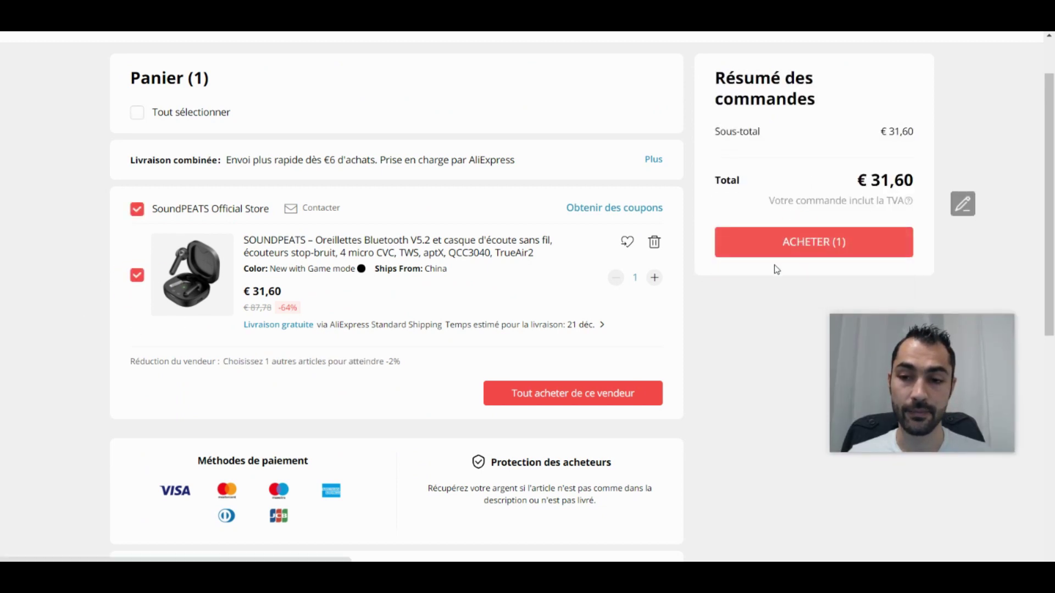
{"action": "left_click", "coordinate": [774, 243]}
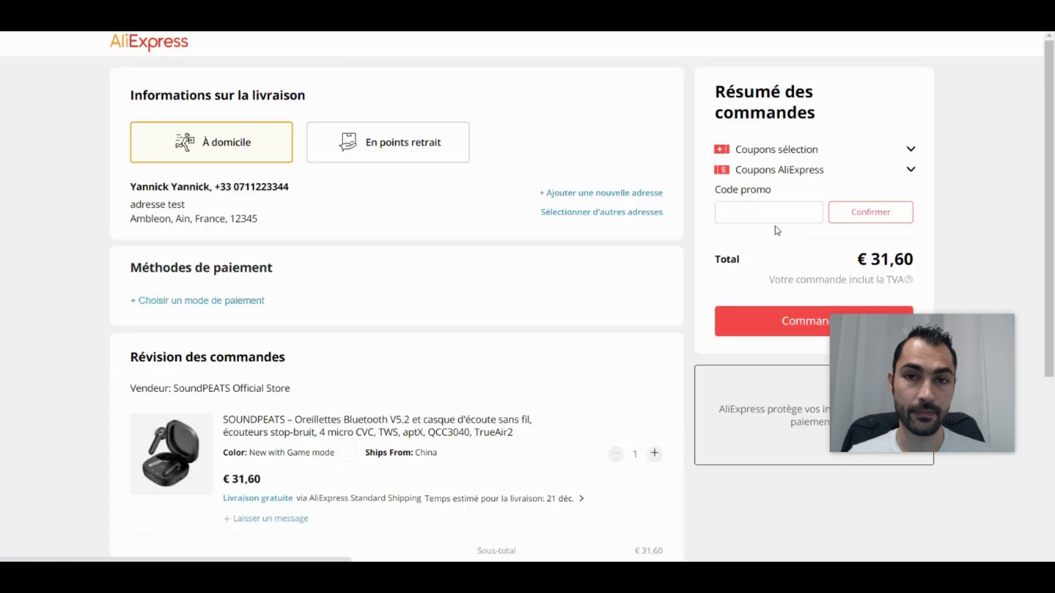
- Add the seller note "Je fais du dropshipping. Merci de ne pas mettre de prospectus / flyer / facture à l'interieur du colis."
{"action": "scroll", "coordinate": [415, 356], "scroll_direction": "down", "scroll_amount": 5}
{"action": "left_click", "coordinate": [287, 223]}
{"action": "left_click", "coordinate": [287, 233]}
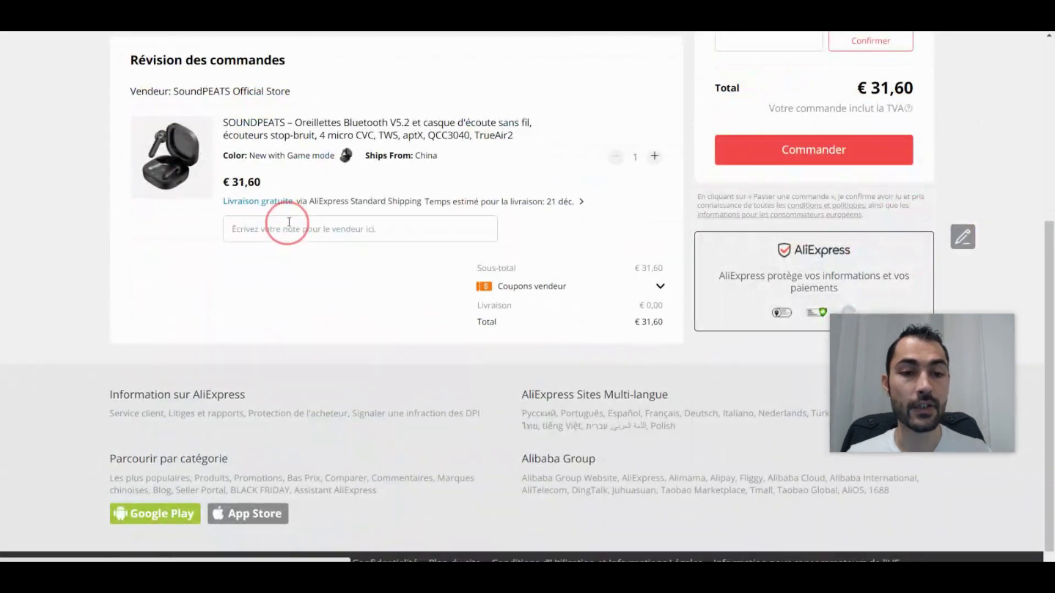
{"action": "type", "text": "Je fais du dropshipping. Merci de ne pas mettre de prospectus / flyer / facture à l'interieur du colis."}
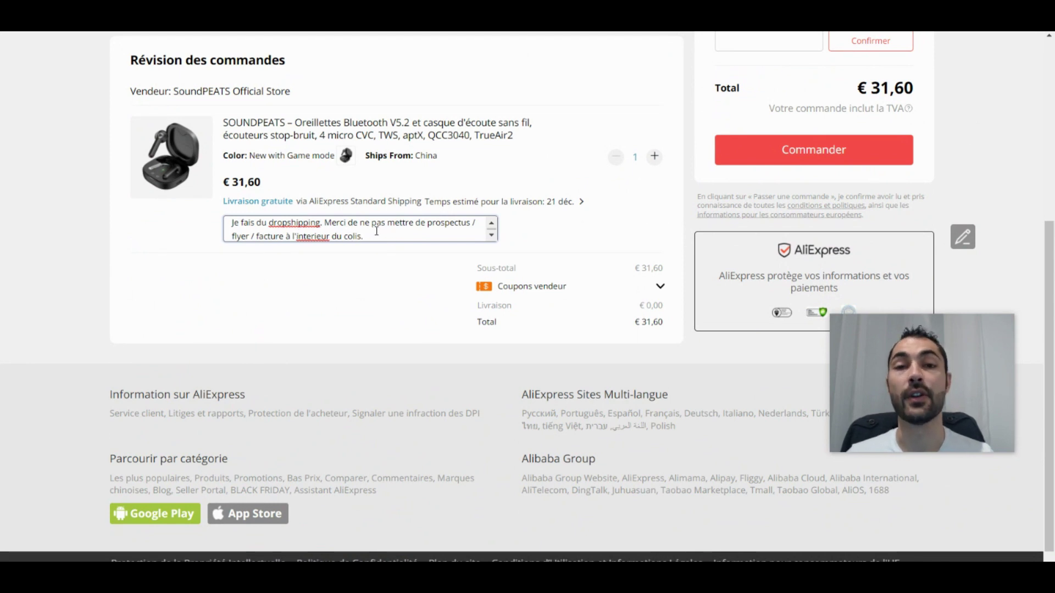
- Review the recipient's name, phone number and address in the order's delivery information
{"action": "scroll", "coordinate": [467, 304], "scroll_direction": "up", "scroll_amount": 3}
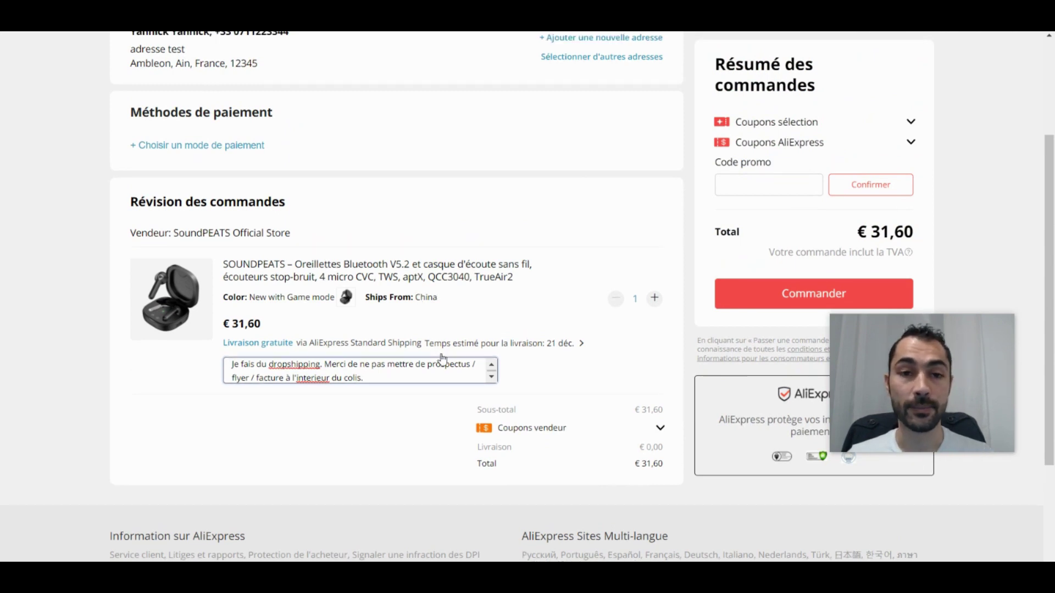
{"action": "scroll", "coordinate": [308, 196], "scroll_direction": "up", "scroll_amount": 3}
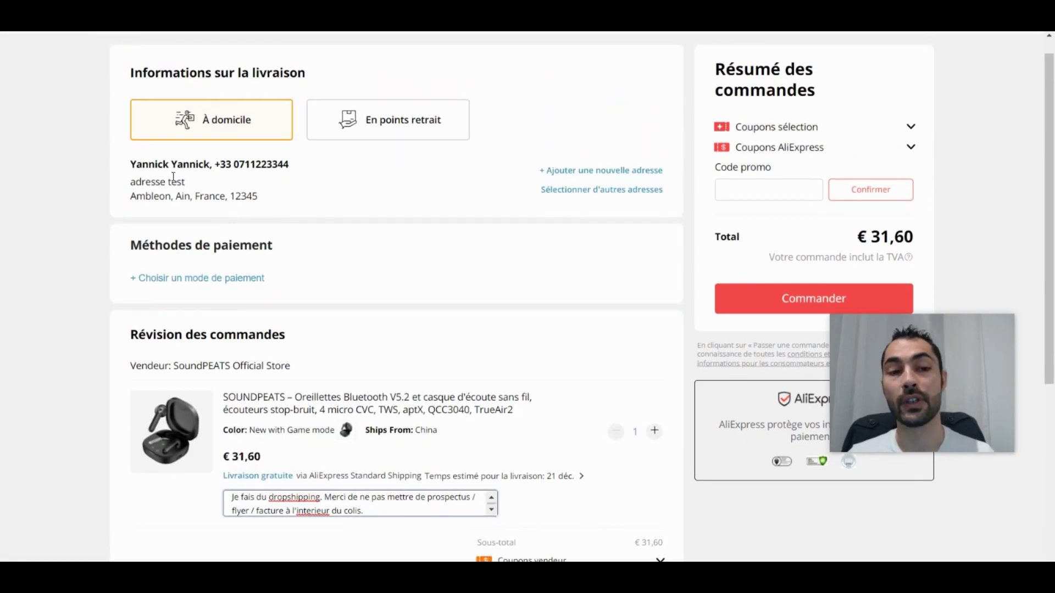
{"action": "left_click_drag", "start_coordinate": [135, 168], "coordinate": [275, 195]}
{"action": "left_click", "coordinate": [282, 192]}
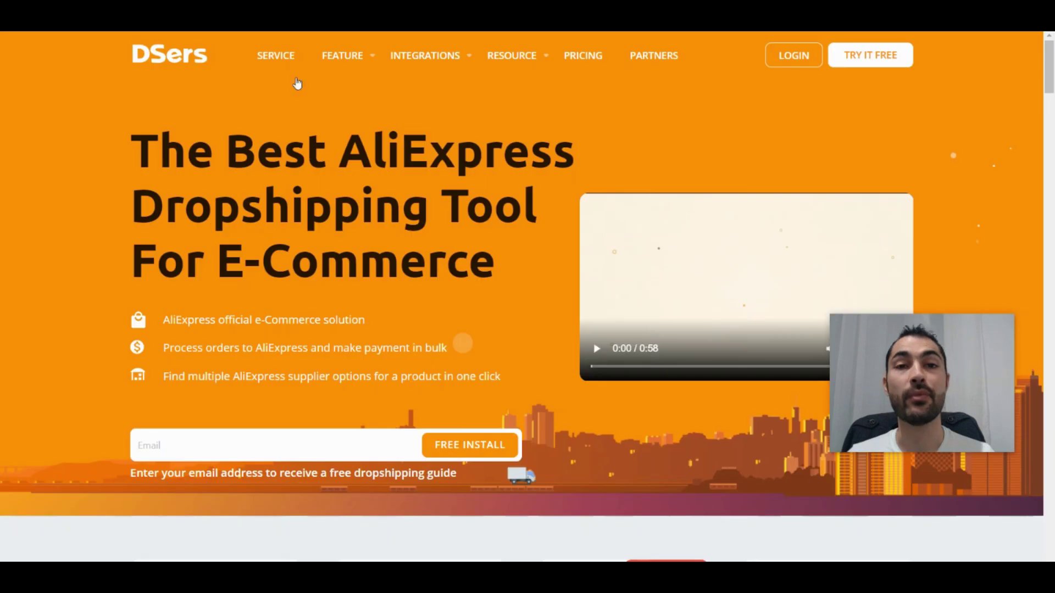
{"action": "left_click_drag", "start_coordinate": [921, 383], "coordinate": [490, 254]}
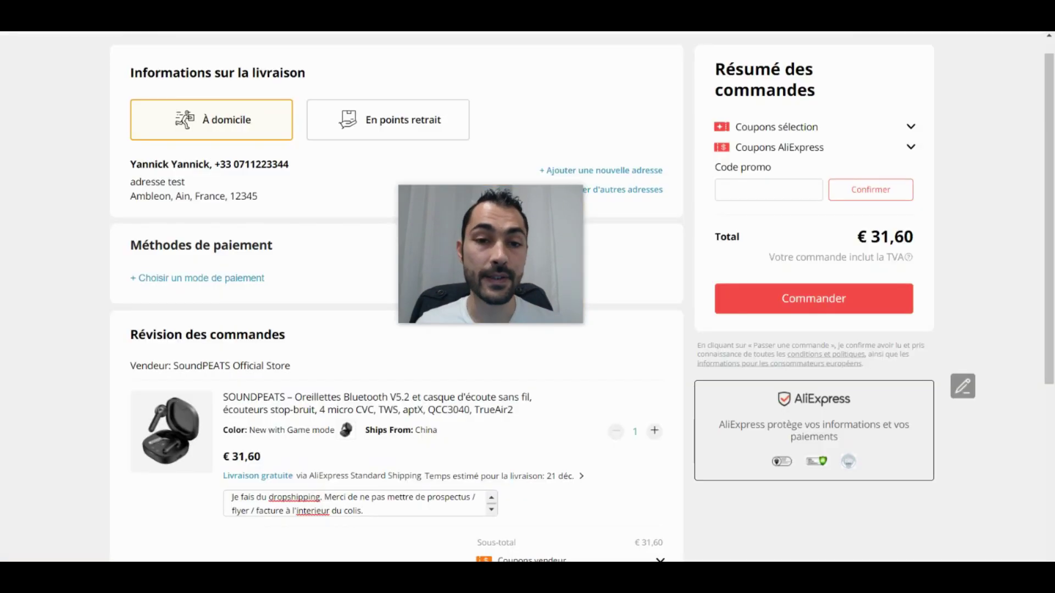
{"action": "left_click_drag", "start_coordinate": [130, 161], "coordinate": [252, 196]}
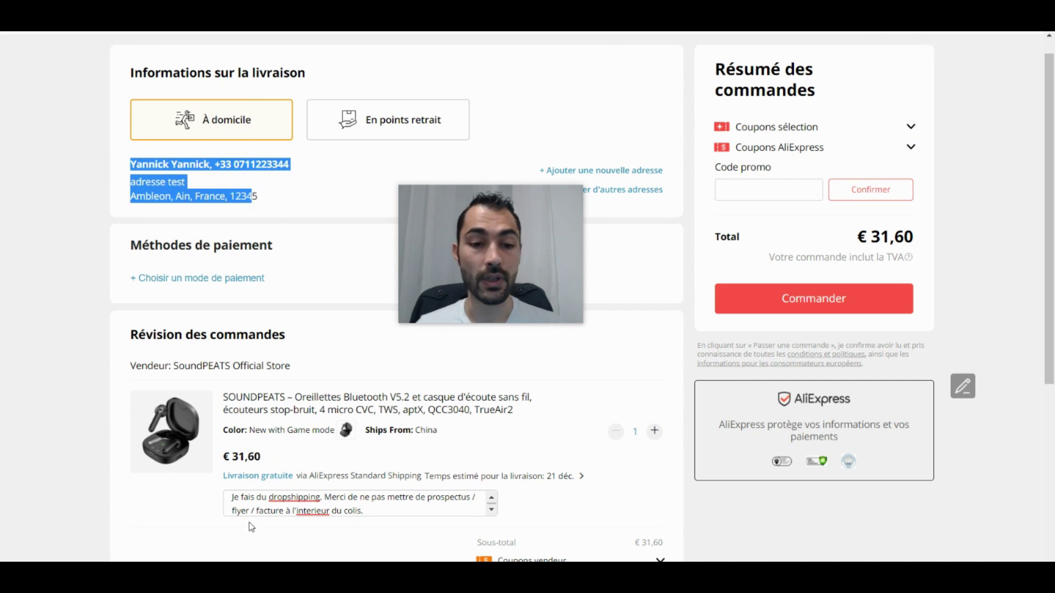
- Reread the note to the seller in the order review and compare it with the delivery information
{"action": "scroll", "coordinate": [256, 522], "scroll_direction": "down", "scroll_amount": 1}
{"action": "left_click_drag", "start_coordinate": [242, 426], "coordinate": [372, 438]}
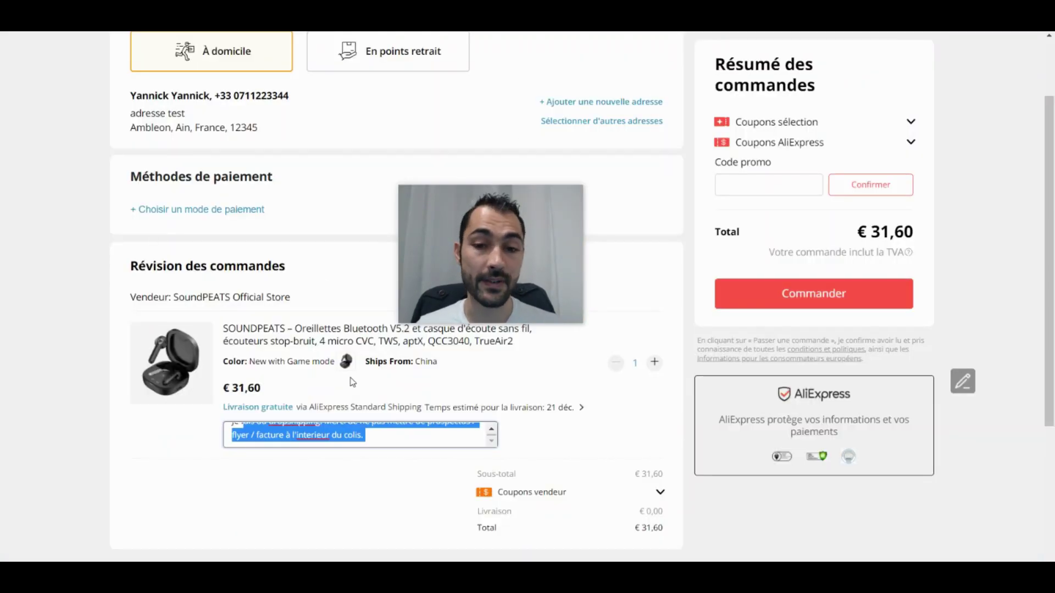
{"action": "left_click", "coordinate": [373, 440]}
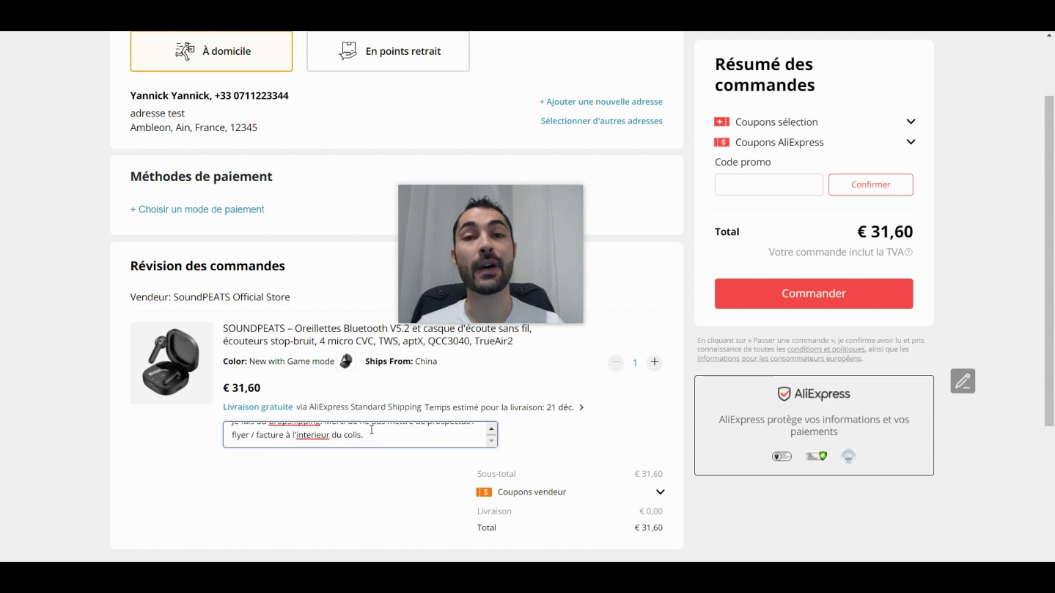
{"action": "scroll", "coordinate": [290, 332], "scroll_direction": "up", "scroll_amount": 1}
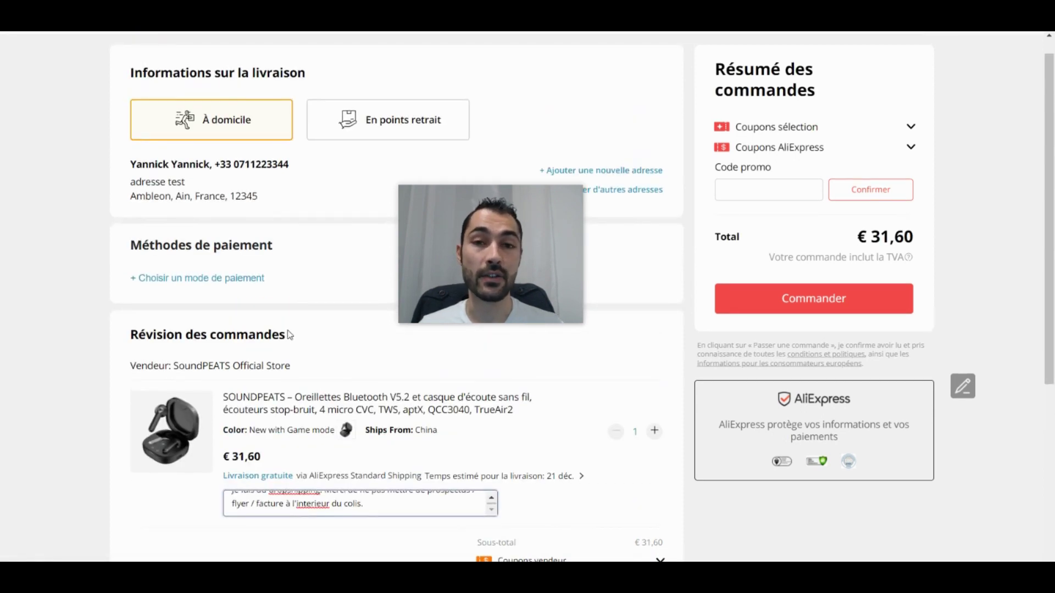
{"action": "scroll", "coordinate": [290, 335], "scroll_direction": "down", "scroll_amount": 1}
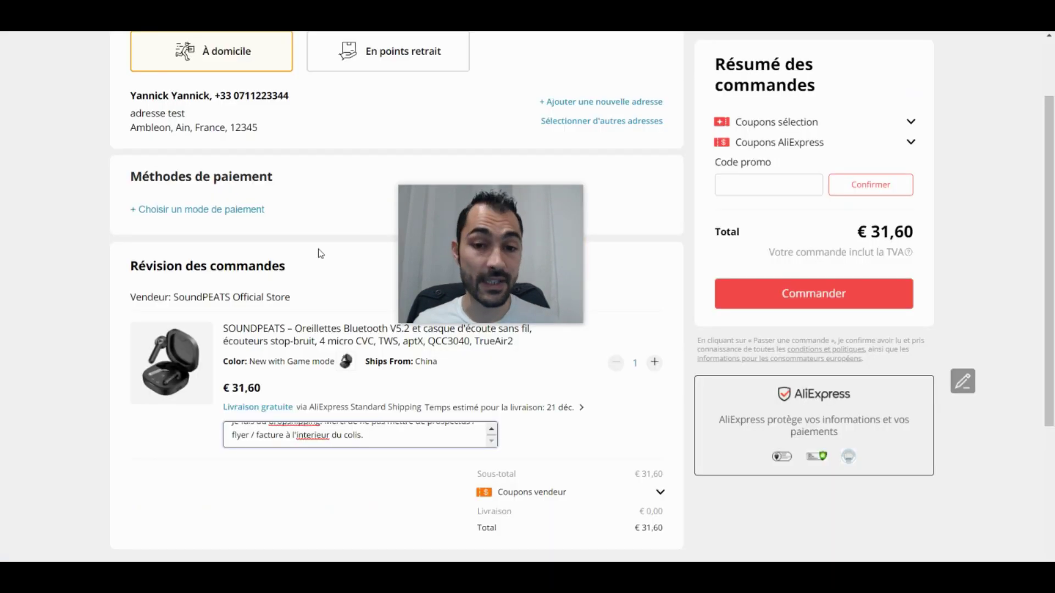
{"action": "triple_click", "coordinate": [363, 434]}
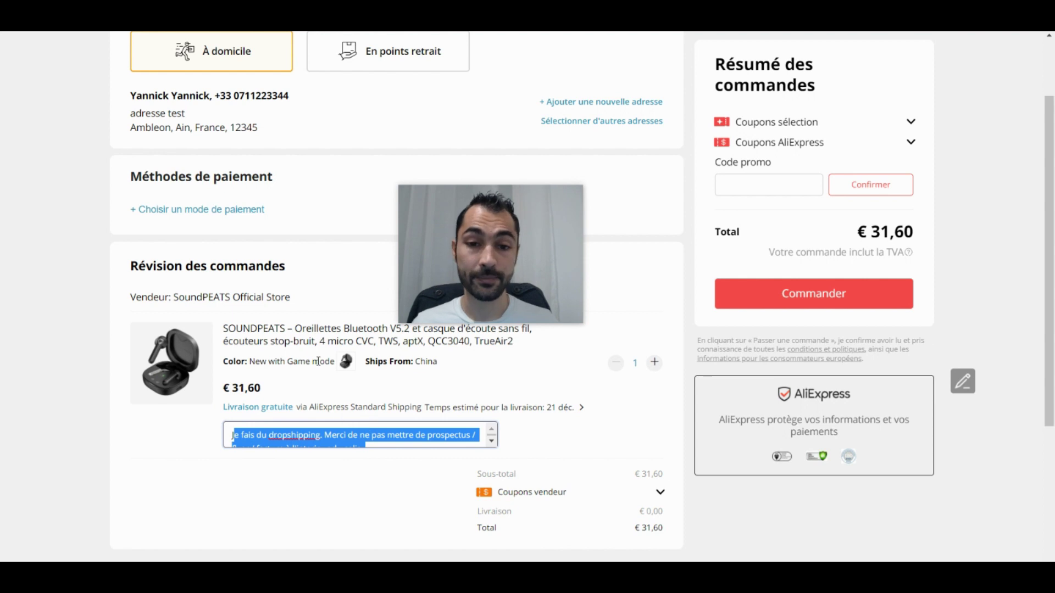
{"action": "scroll", "coordinate": [222, 285], "scroll_direction": "up", "scroll_amount": 1}
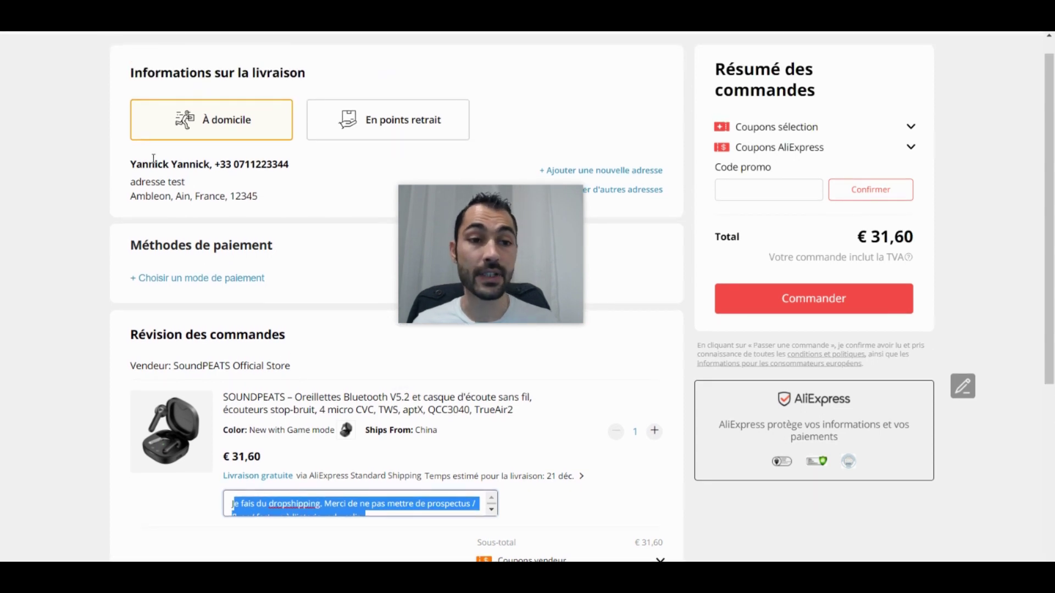